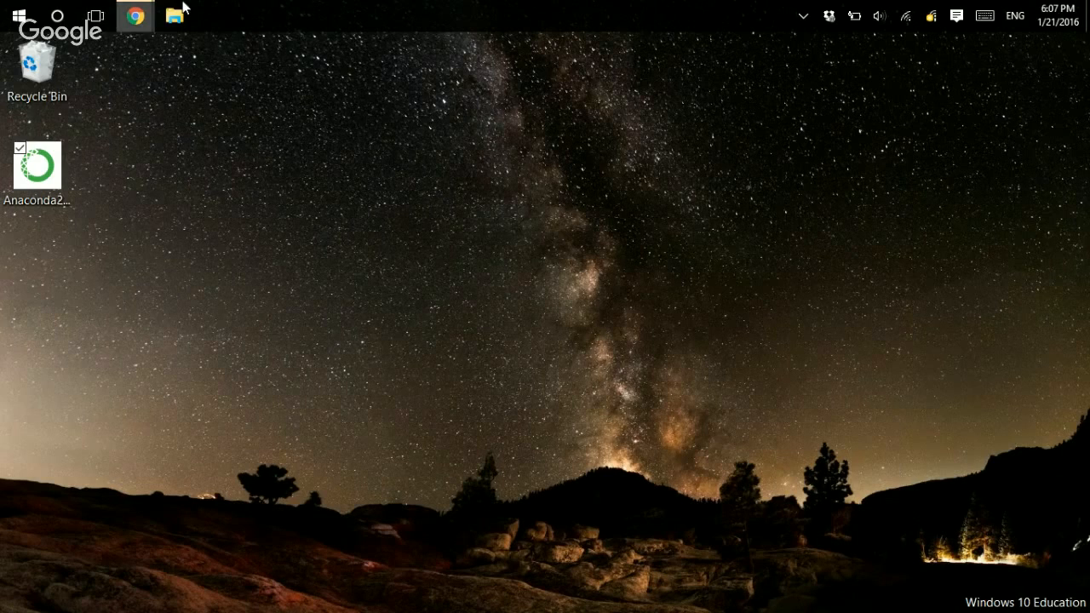
- Switch to Chrome, go to continuum.io and open the Anaconda download page
{"action": "left_click", "coordinate": [136, 15]}
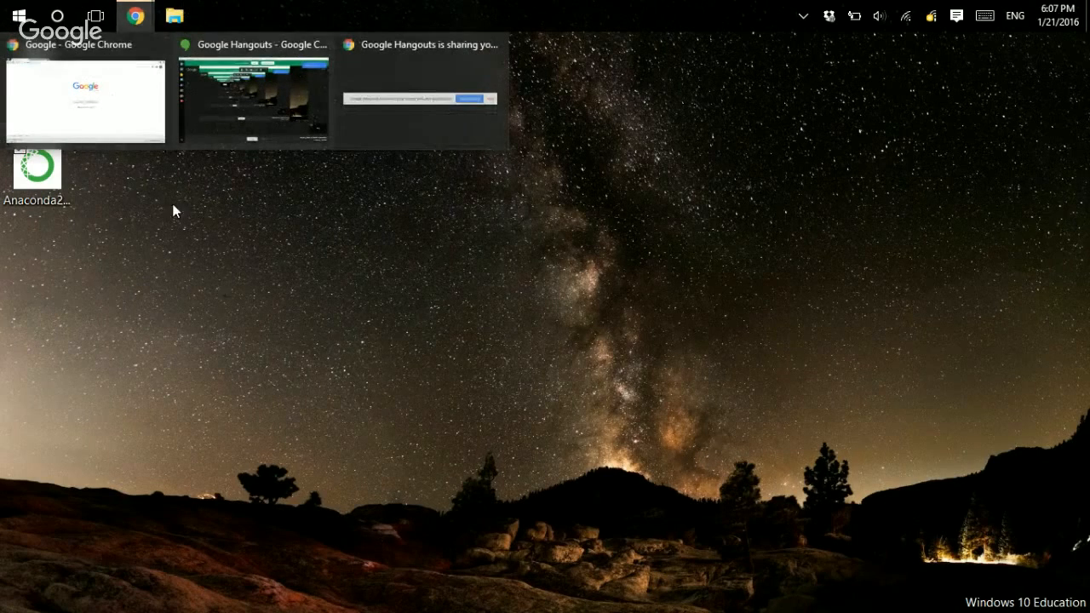
{"action": "left_click", "coordinate": [122, 124]}
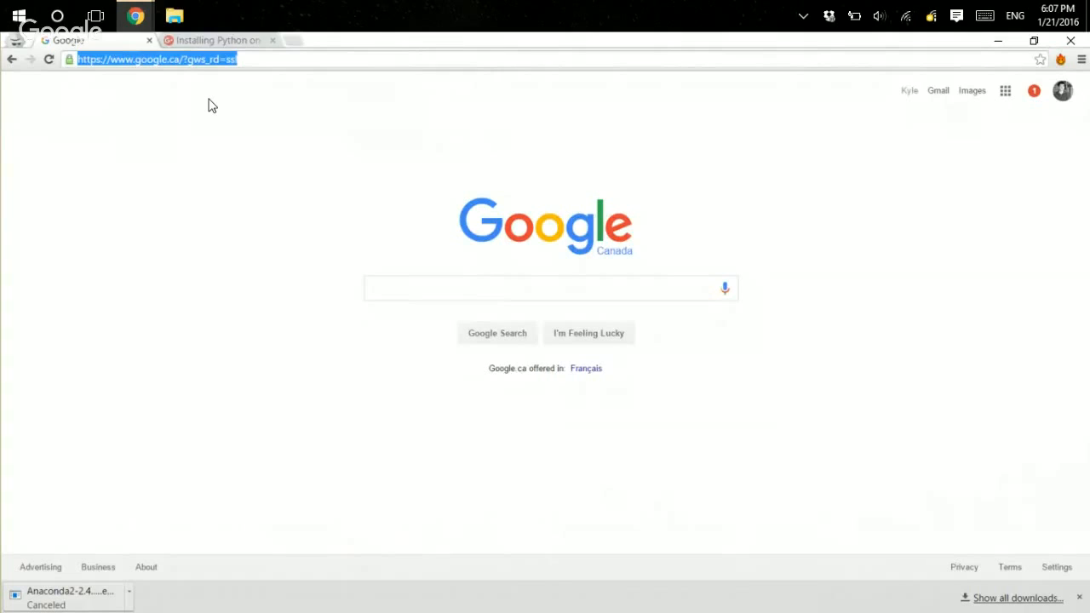
{"action": "type", "text": "con"}
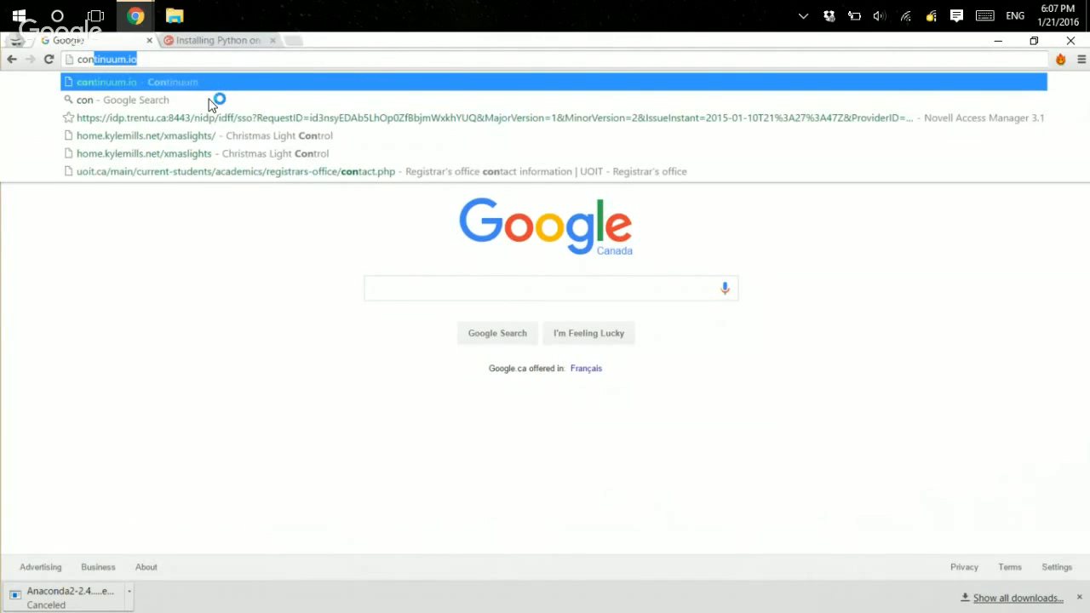
{"action": "key", "text": "Return"}
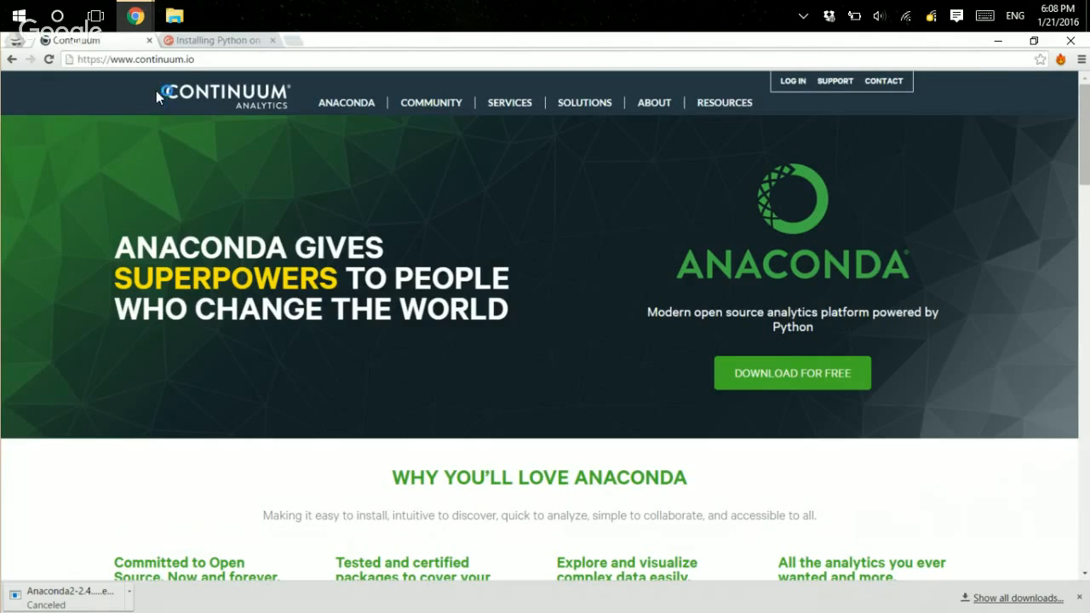
{"action": "mouse_move", "coordinate": [422, 142]}
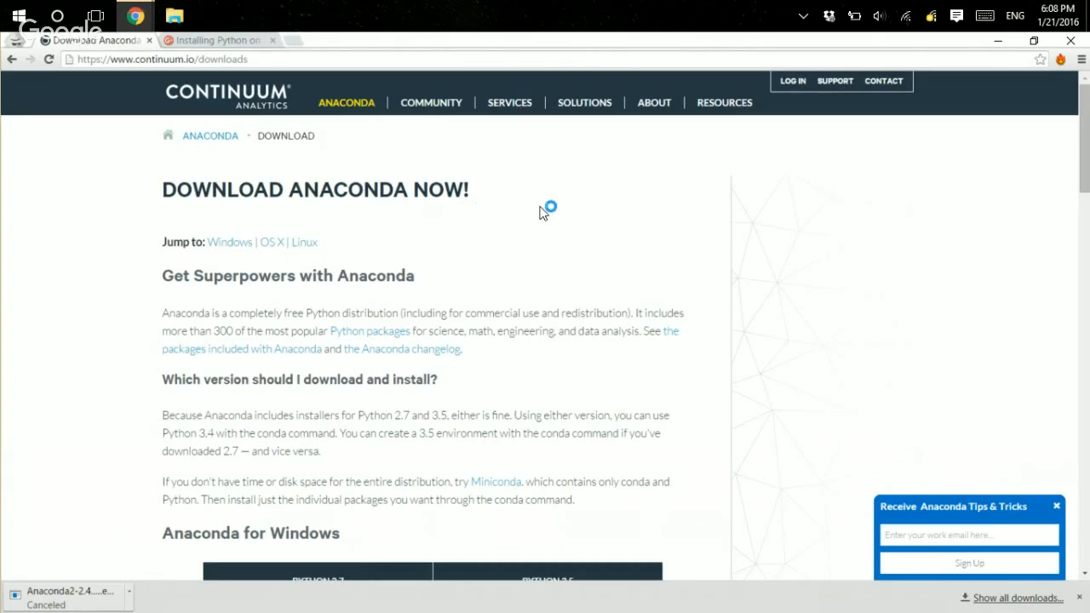
- Start downloading the Windows 64-bit graphical installer for Python 2.7, and cancel the running download
{"action": "scroll", "coordinate": [303, 308], "scroll_direction": "down", "scroll_amount": 5}
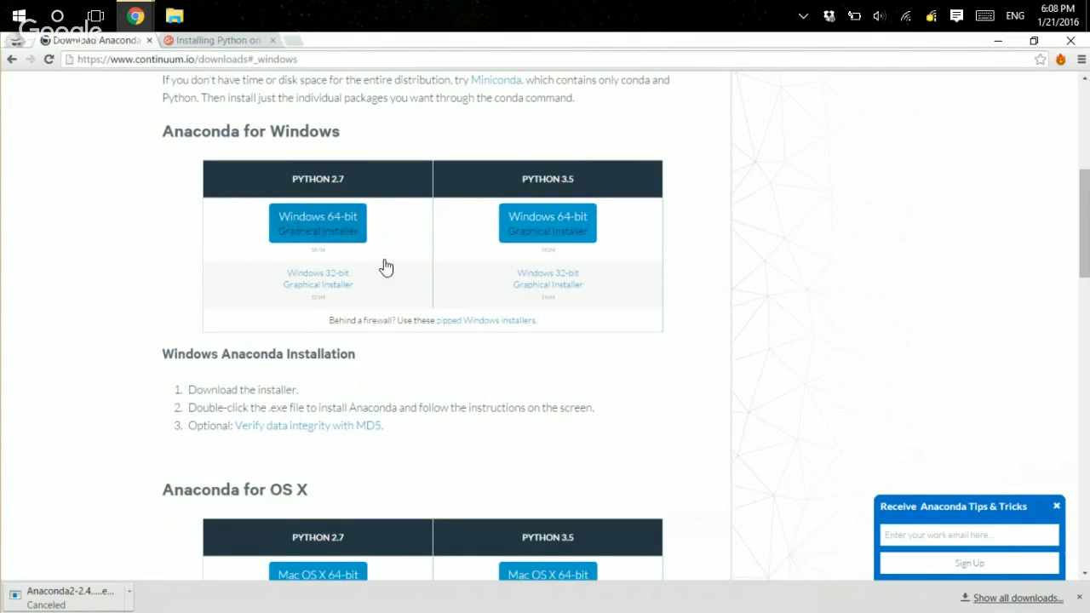
{"action": "left_click", "coordinate": [364, 233]}
{"action": "scroll", "coordinate": [624, 271], "scroll_direction": "up", "scroll_amount": 2}
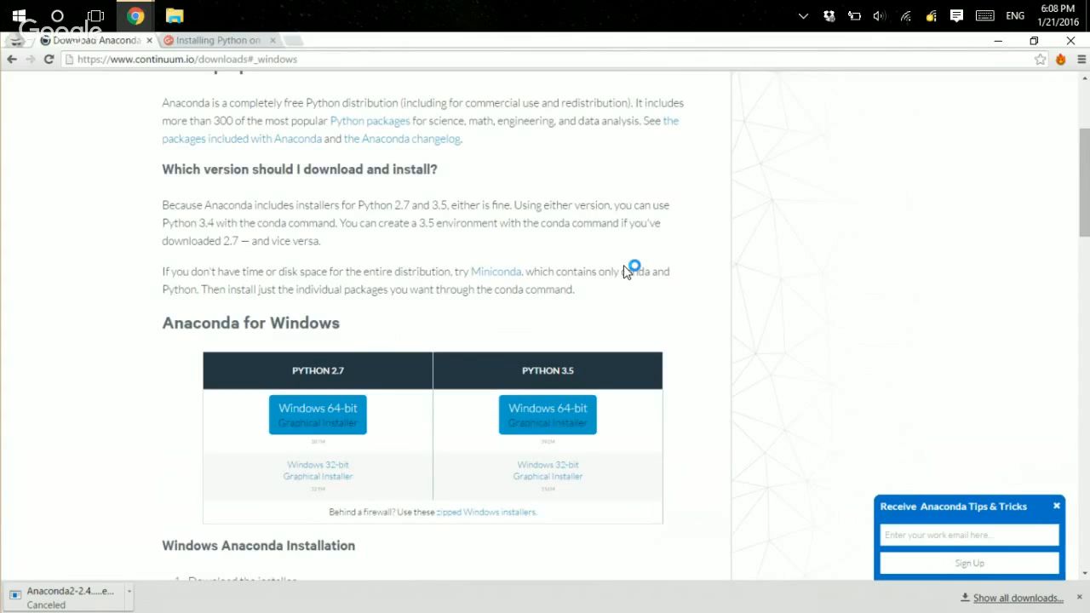
{"action": "scroll", "coordinate": [624, 272], "scroll_direction": "down", "scroll_amount": 2}
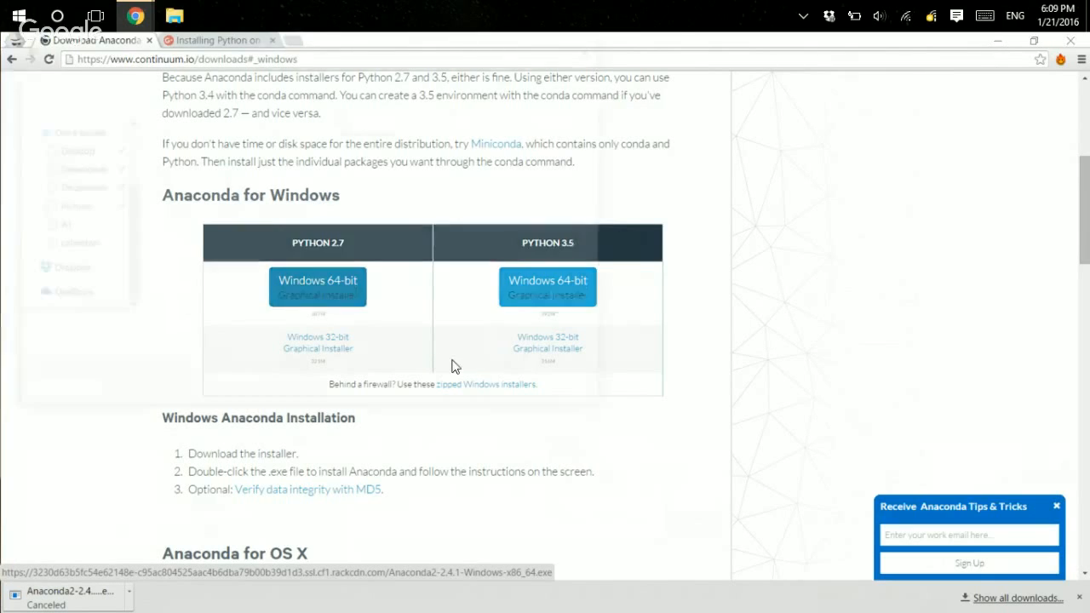
{"action": "key", "text": "Escape"}
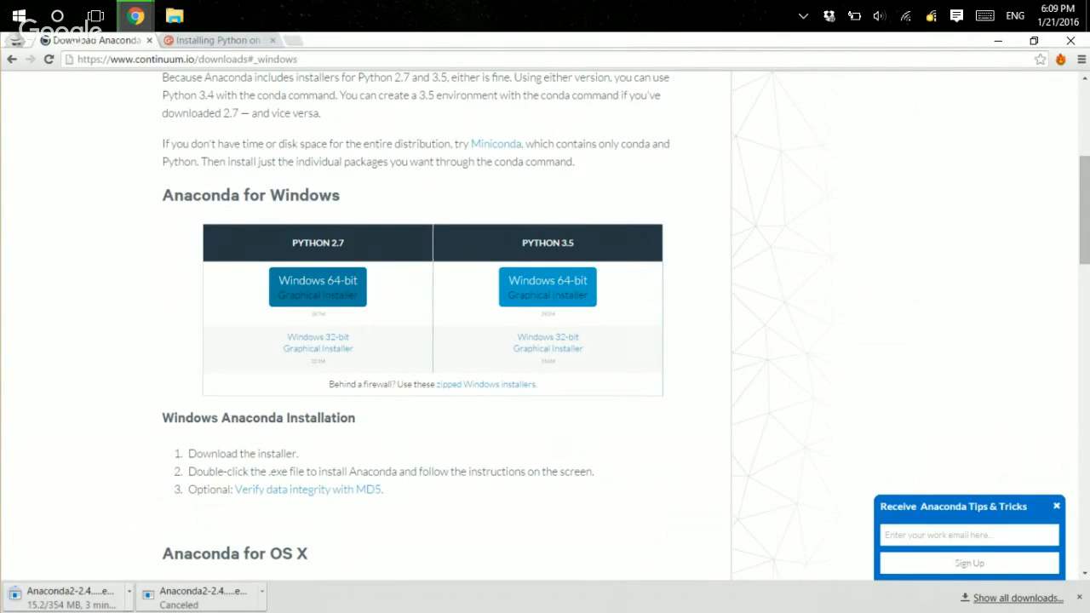
{"action": "left_click", "coordinate": [129, 591]}
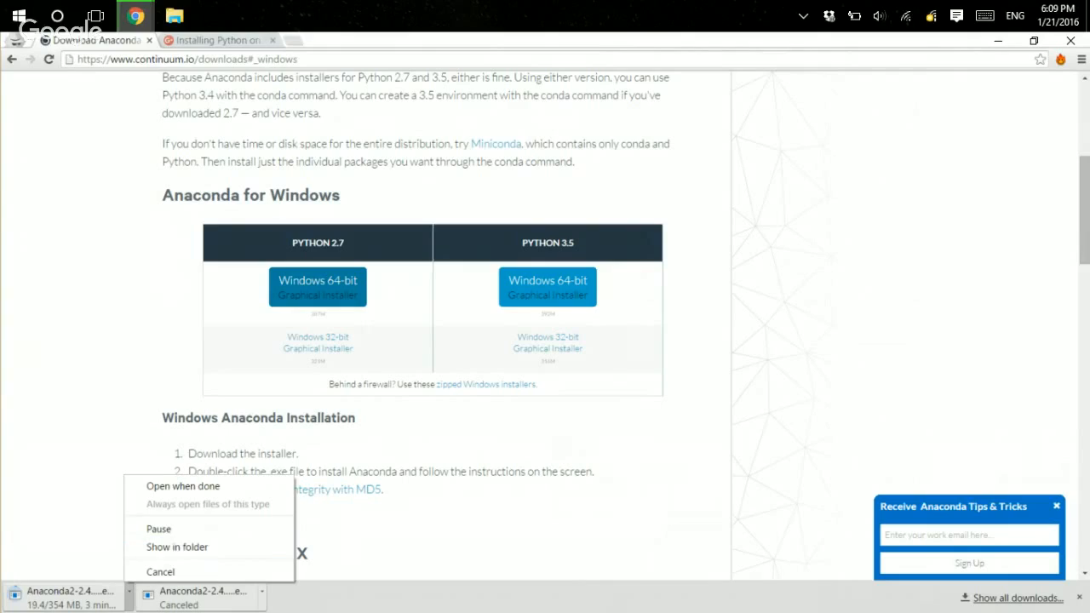
{"action": "left_click", "coordinate": [162, 572]}
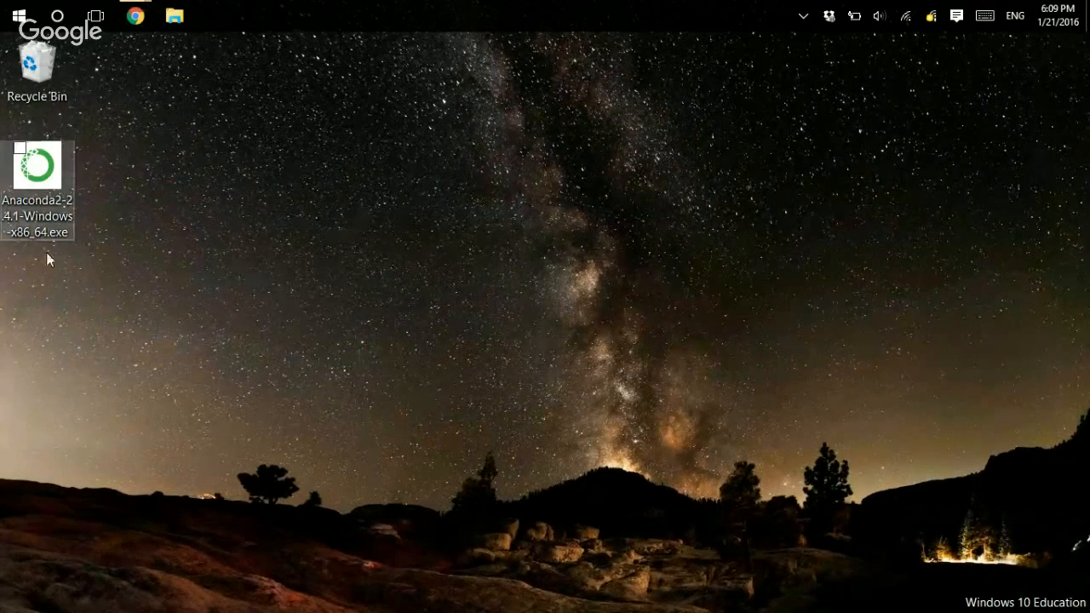
- Launch the Anaconda2 2.4.1 Windows 64-bit installer from the desktop and accept its license agreement
{"action": "mouse_move", "coordinate": [44, 218]}
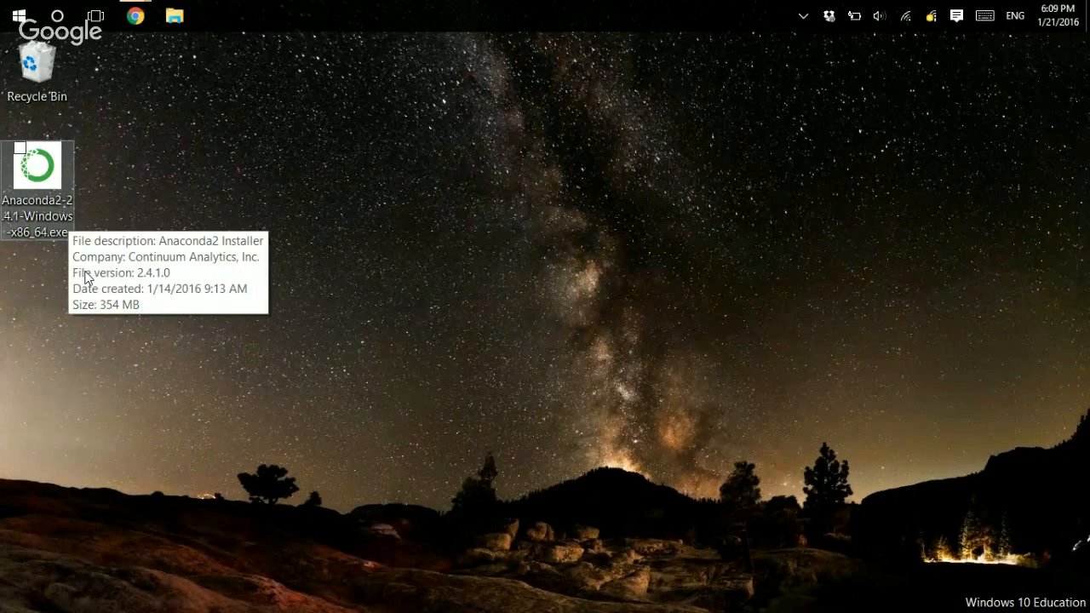
{"action": "double_click", "coordinate": [85, 273]}
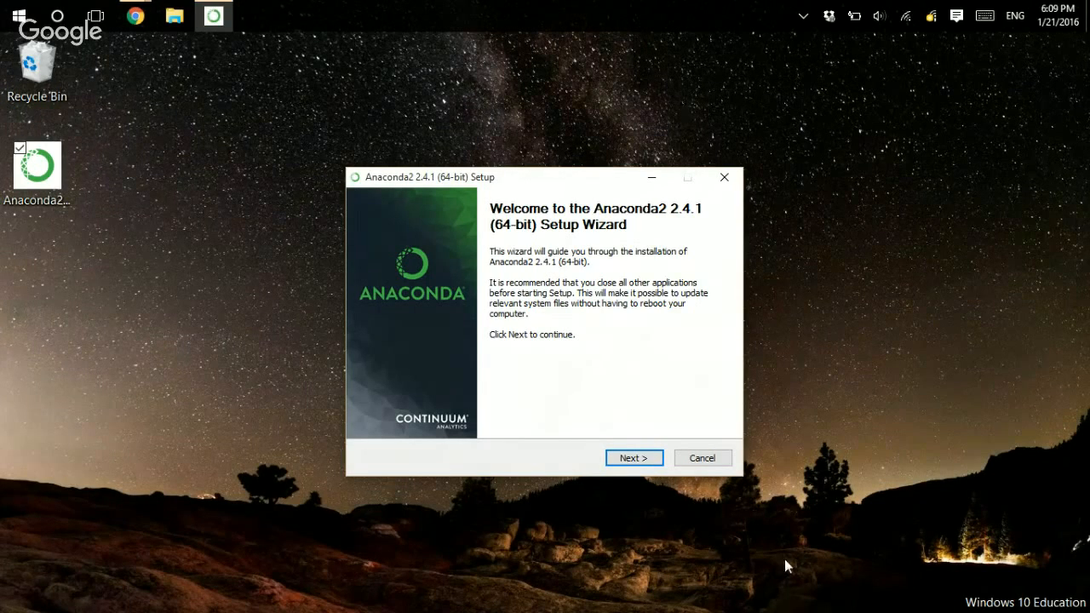
{"action": "key", "text": "Return"}
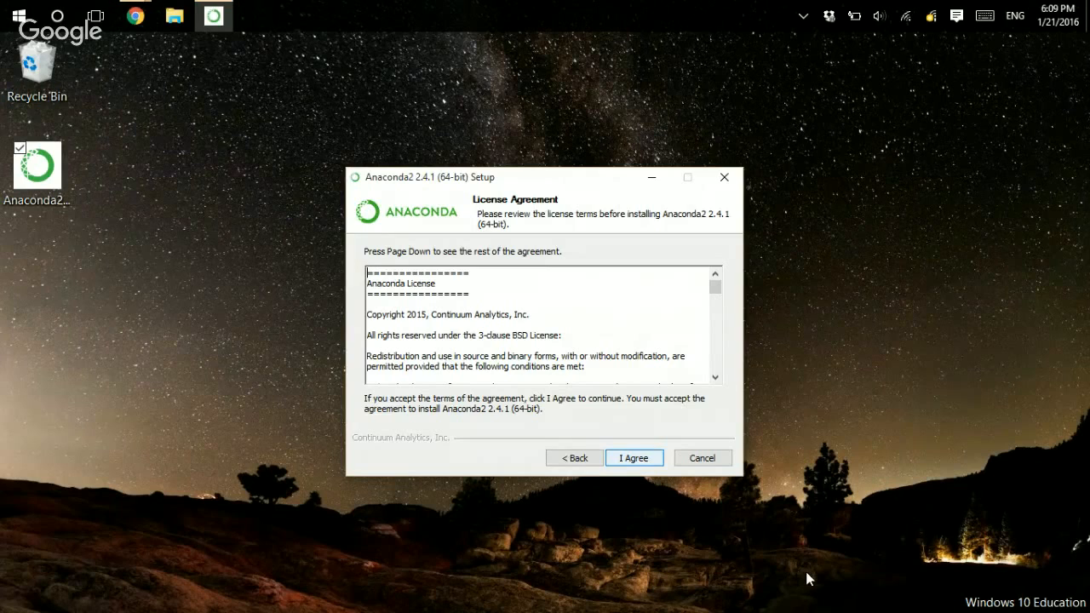
{"action": "key", "text": "Return"}
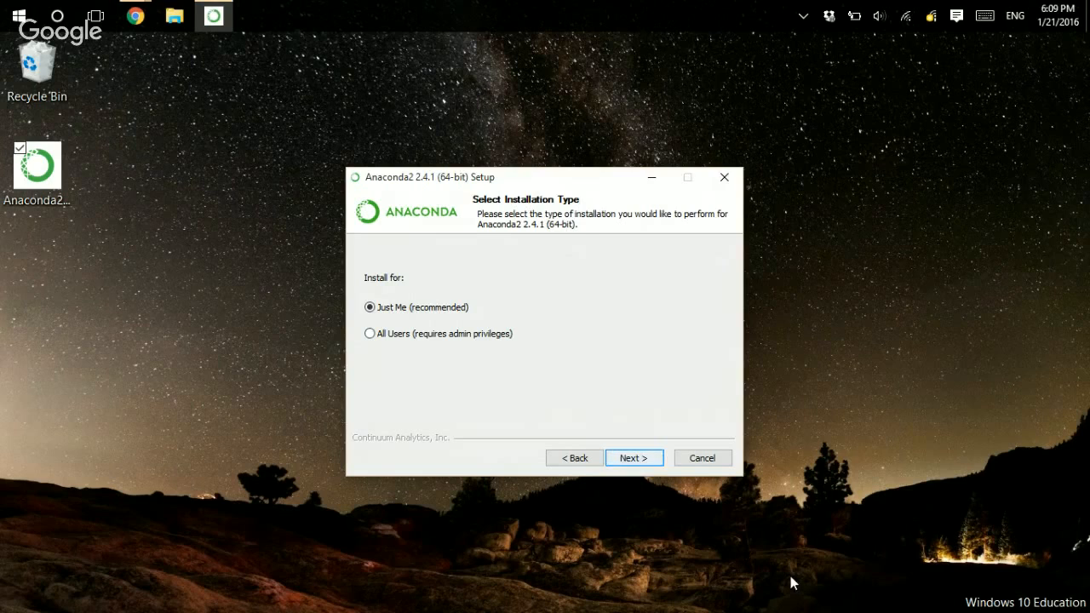
- Install Anaconda2 for Just Me in the default folder, keeping the PATH and default Python 2.7 options, and finish the setup wizard
{"action": "key", "text": "Return"}
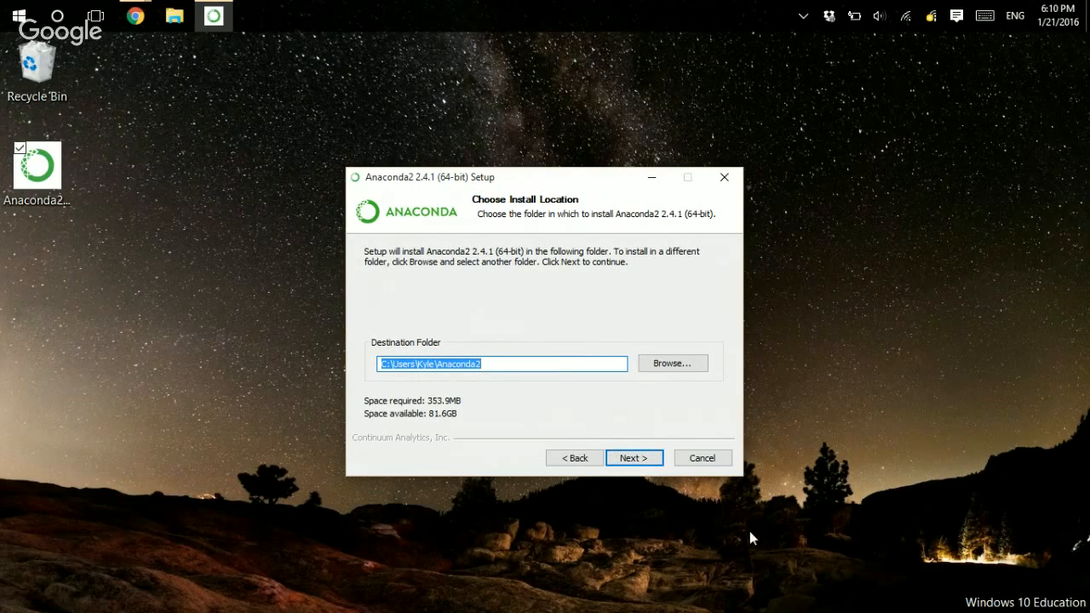
{"action": "key", "text": "Return"}
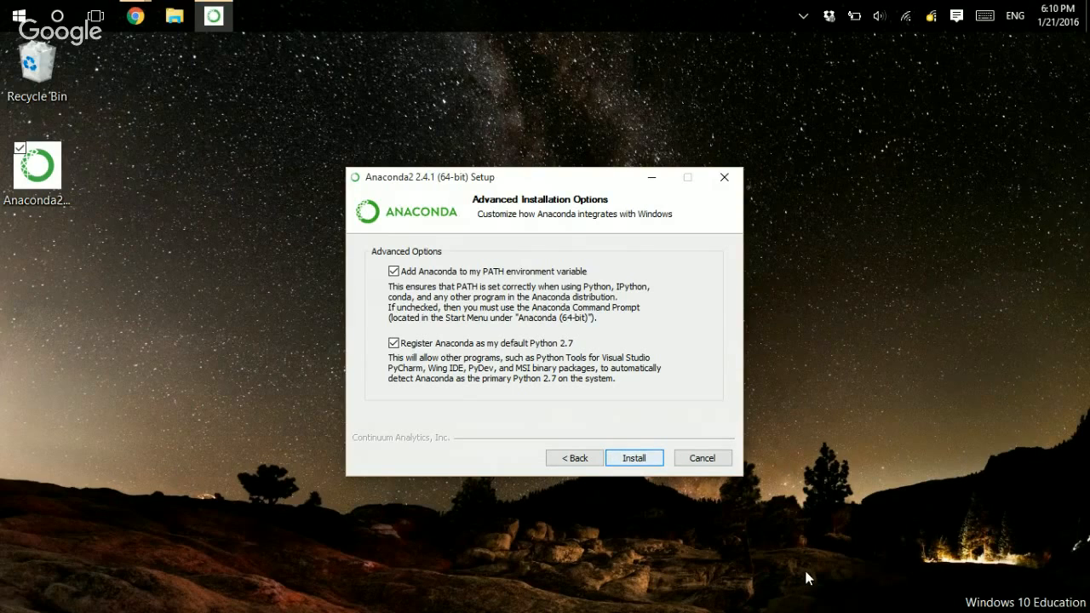
{"action": "key", "text": "Return"}
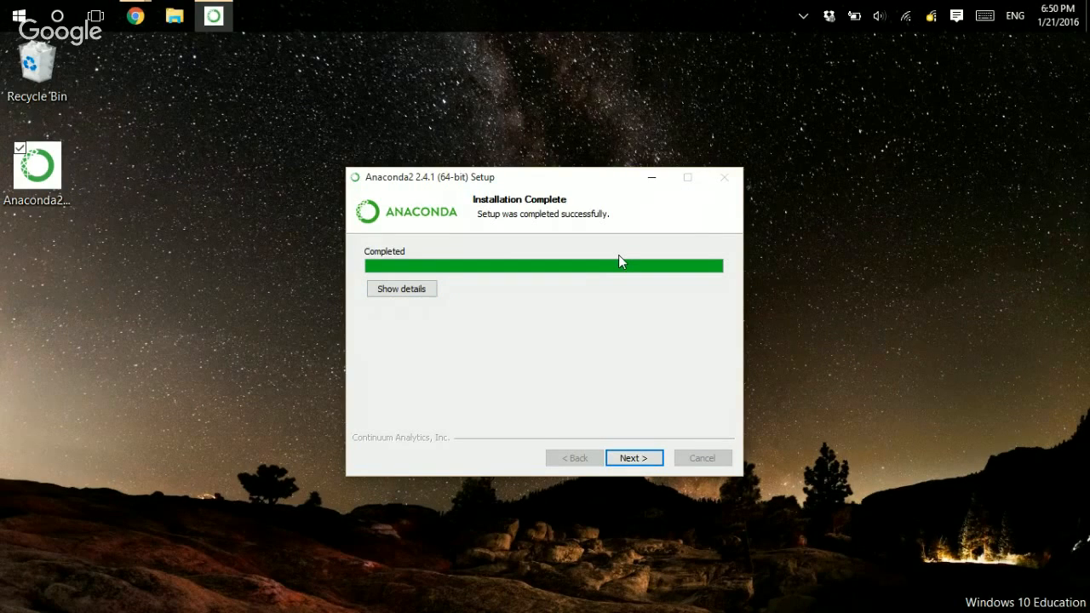
{"action": "key", "text": "Return"}
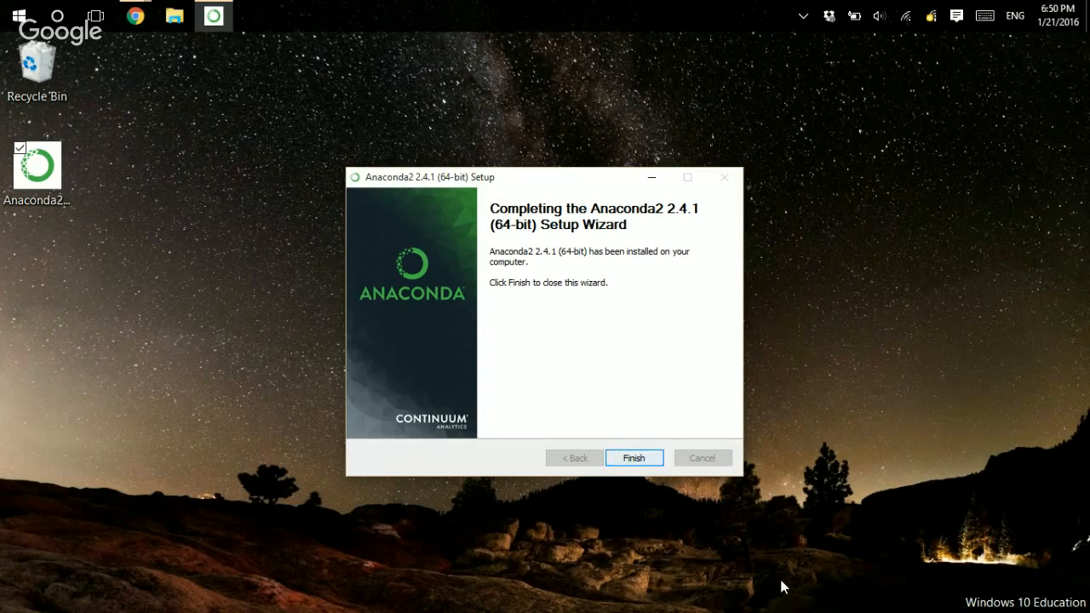
{"action": "key", "text": "Return"}
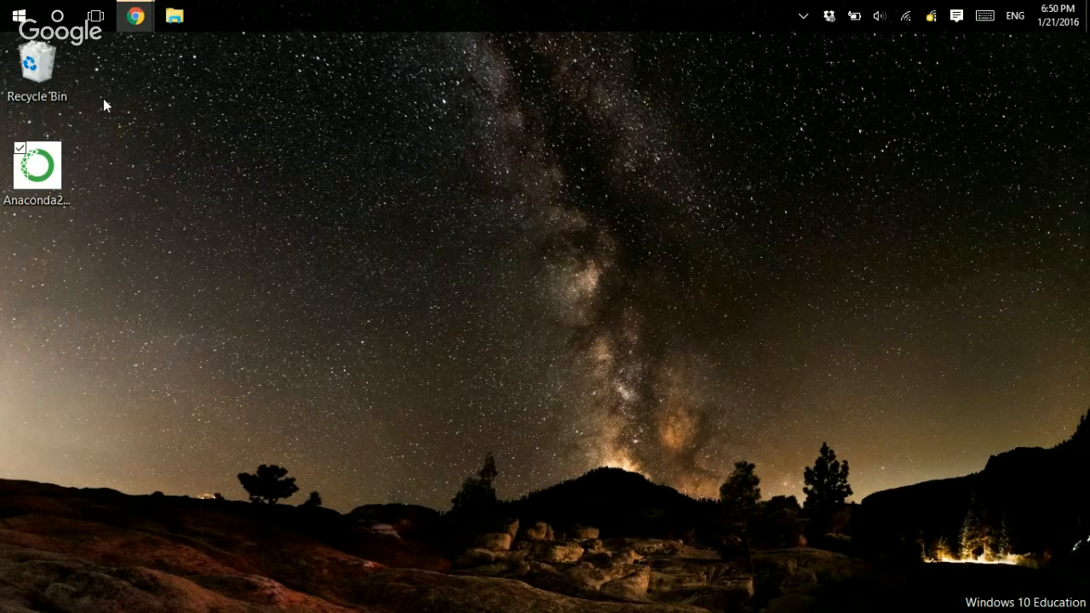
- Find and open the Command Prompt using cmd, and start the Python interpreter in it
{"action": "left_click", "coordinate": [2, 6]}
{"action": "type", "text": "cmd"}
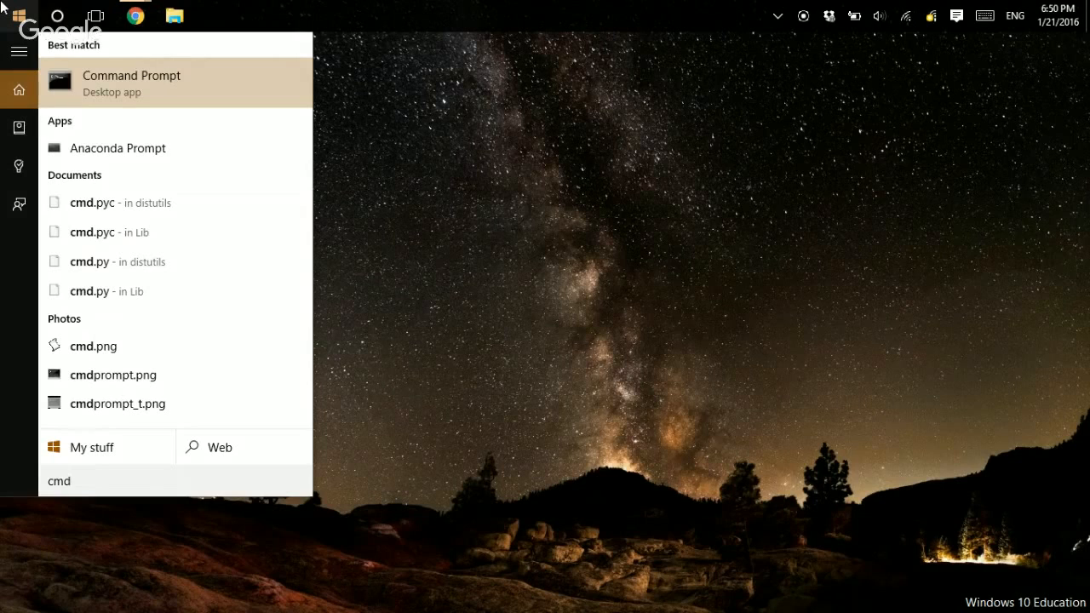
{"action": "left_click", "coordinate": [185, 109]}
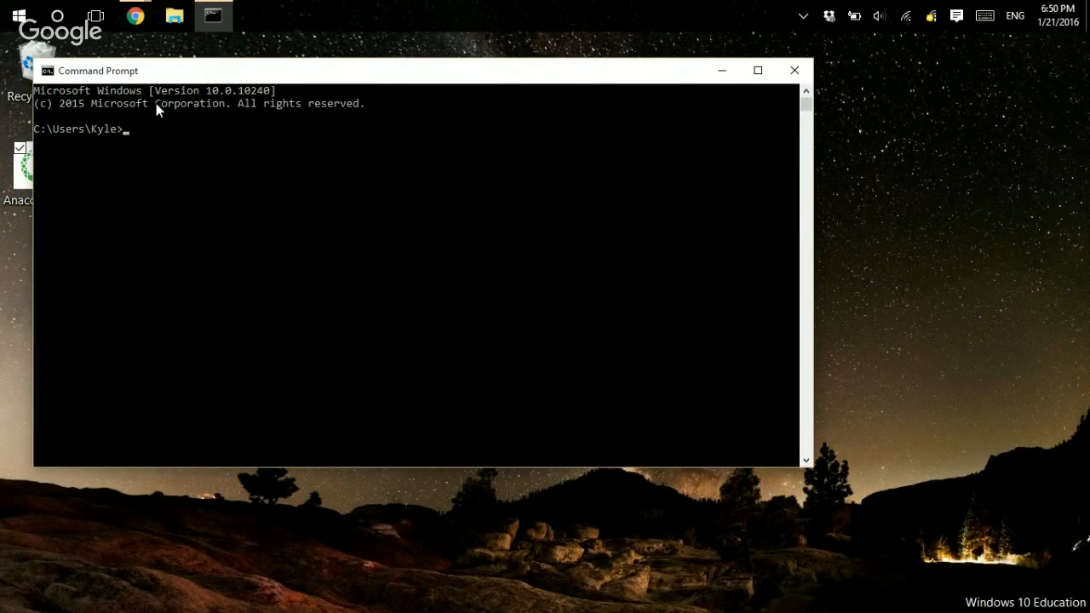
{"action": "type", "text": "python"}
{"action": "key", "text": "Return"}
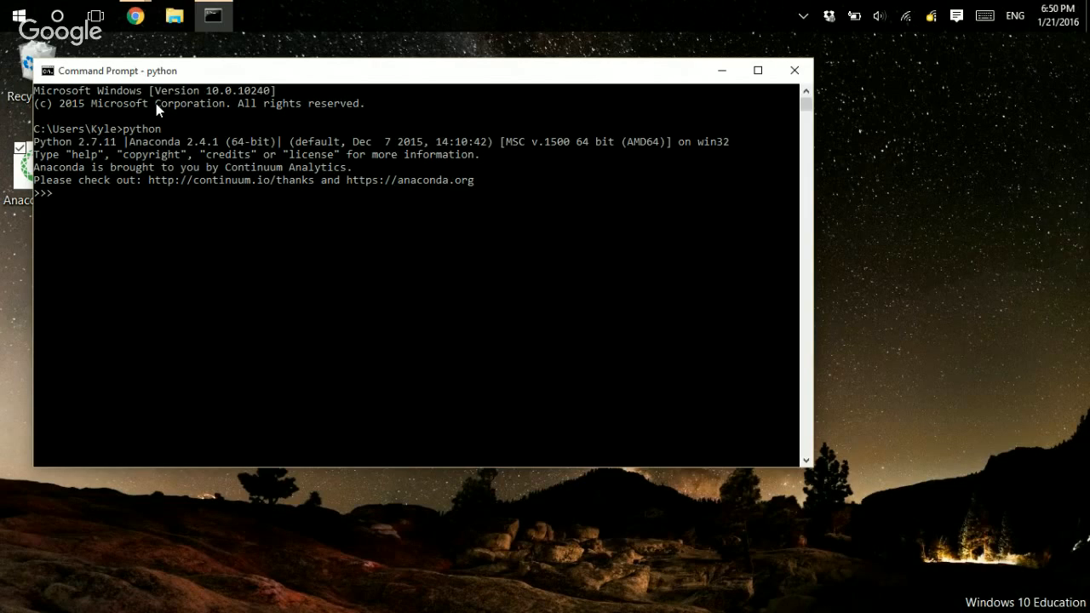
- Test the interpreter by running print "hello world" and evaluating 3+5
{"action": "type", "text": "print \"hello world\""}
{"action": "key", "text": "Return"}
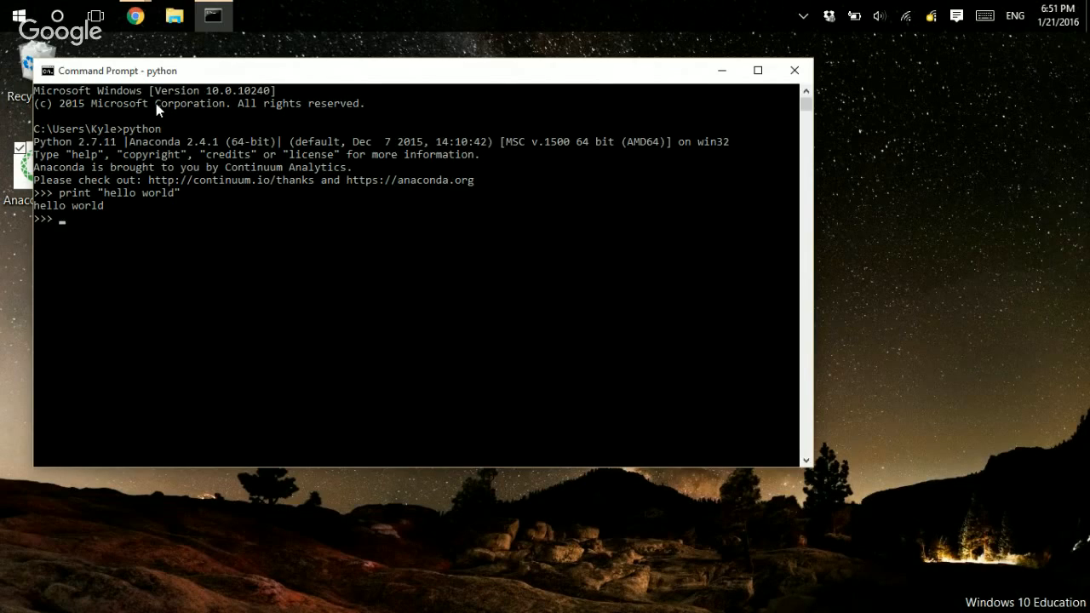
{"action": "type", "text": "3+5"}
{"action": "key", "text": "Return"}
- Import numpy in the Python session and evaluate numpy.sin(8)
{"action": "type", "text": "import numpy"}
{"action": "key", "text": "Return"}
{"action": "type", "text": "numpy.sin("}
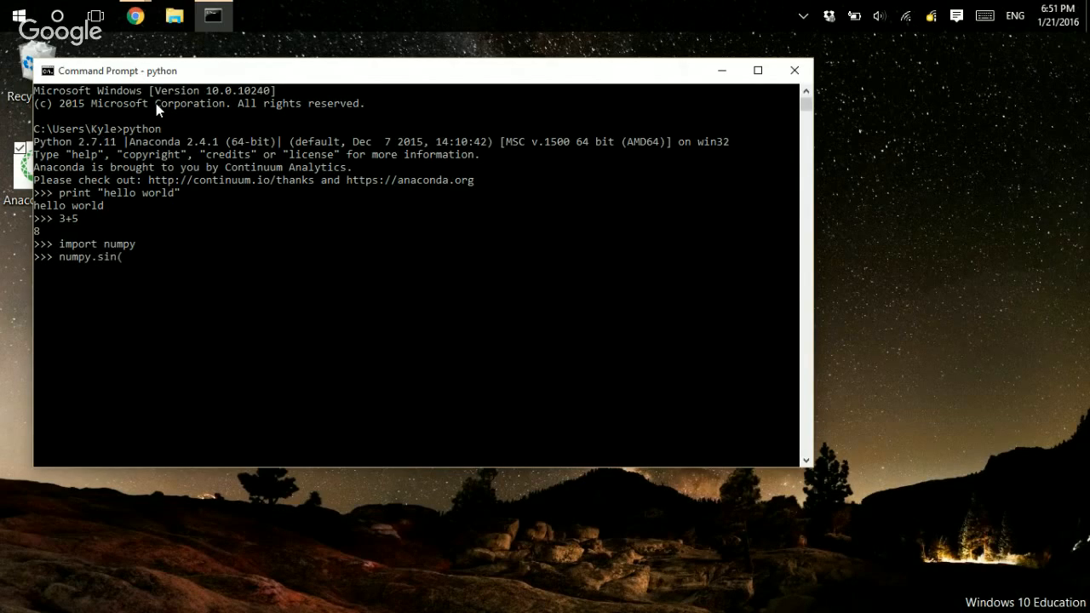
{"action": "type", "text": "8)"}
{"action": "key", "text": "Return"}
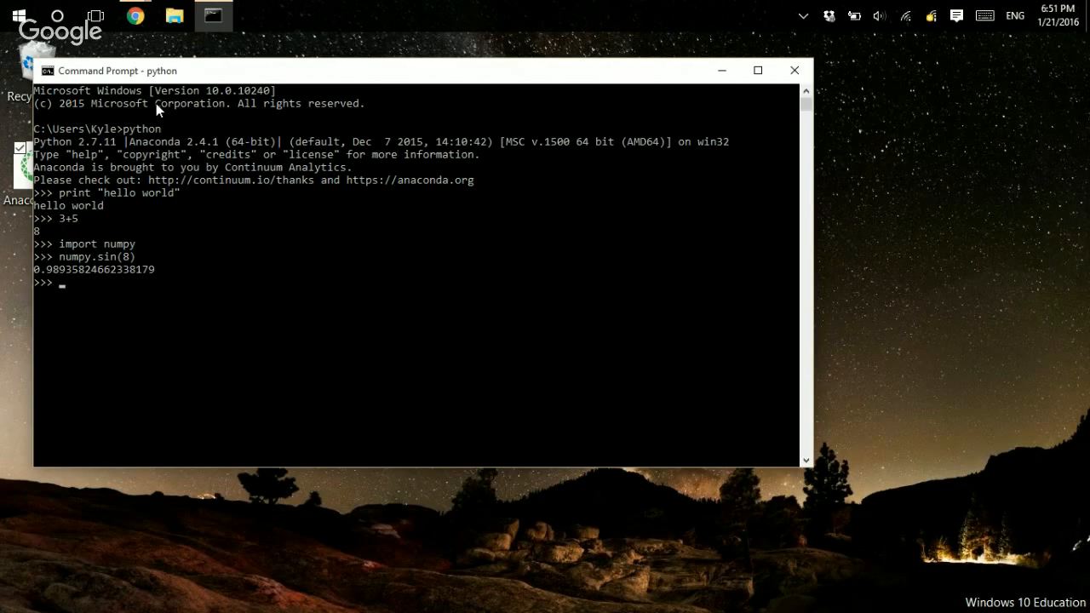
- Exit the Python interpreter with exit() and close the Command Prompt with exit
{"action": "type", "text": "exit()"}
{"action": "key", "text": "Return"}
{"action": "type", "text": "exit"}
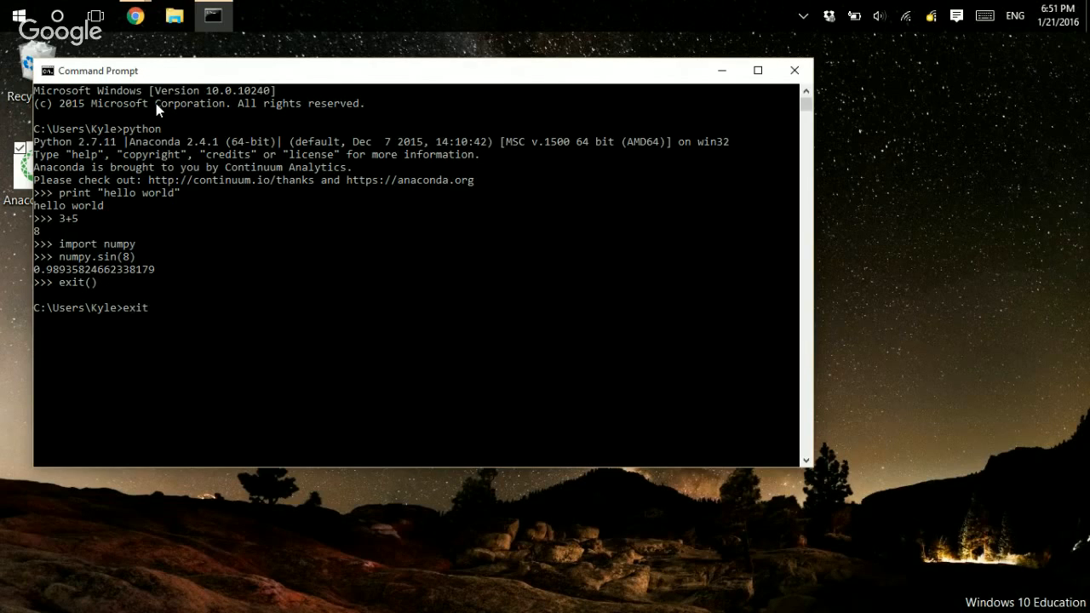
{"action": "key", "text": "Return"}
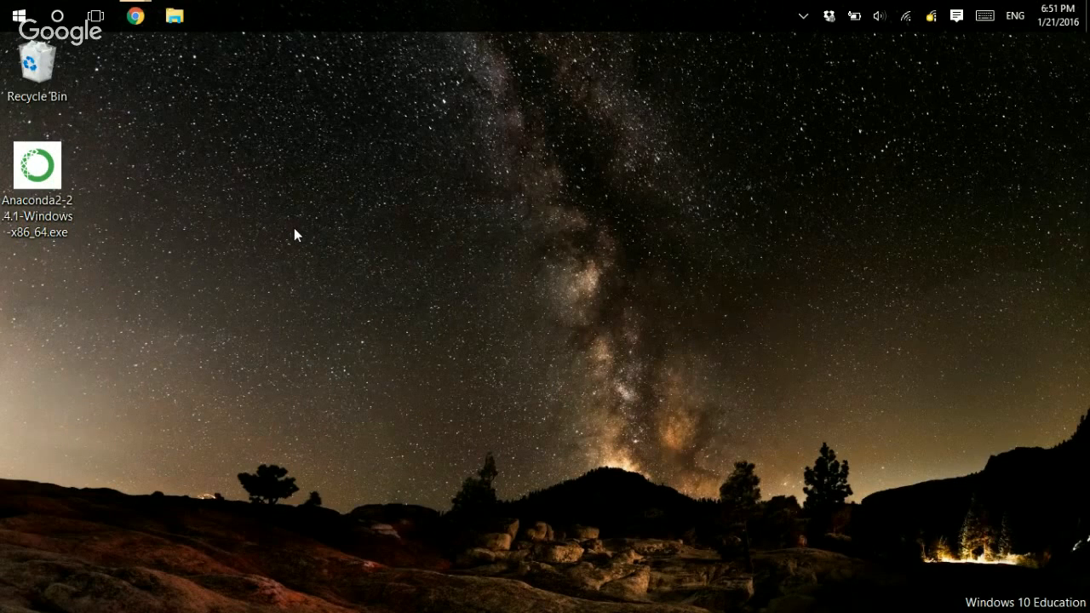
{"action": "left_click", "coordinate": [145, 18]}
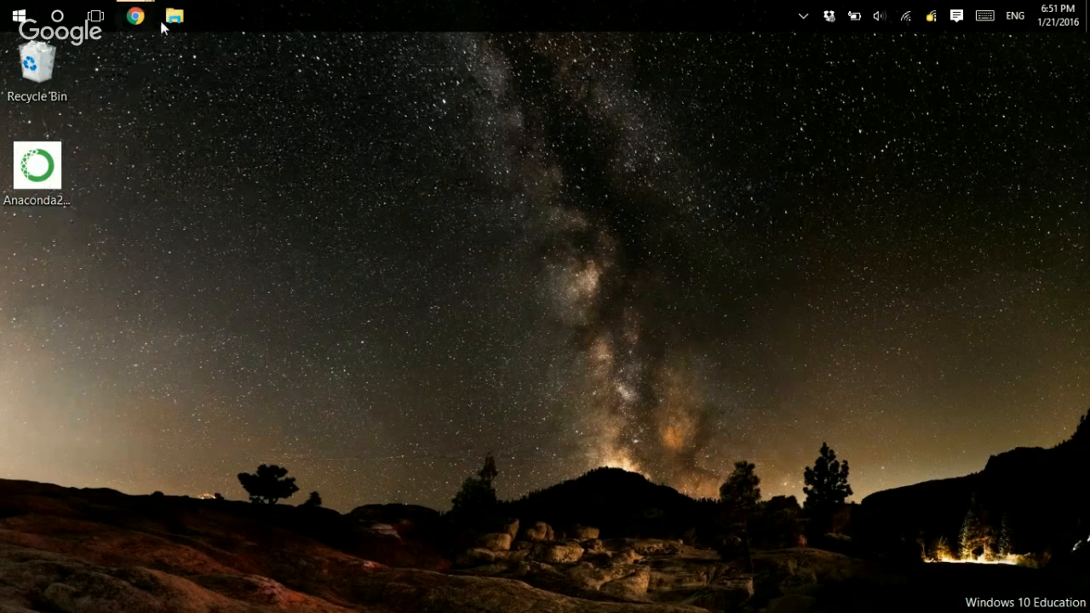
{"action": "left_click", "coordinate": [226, 74]}
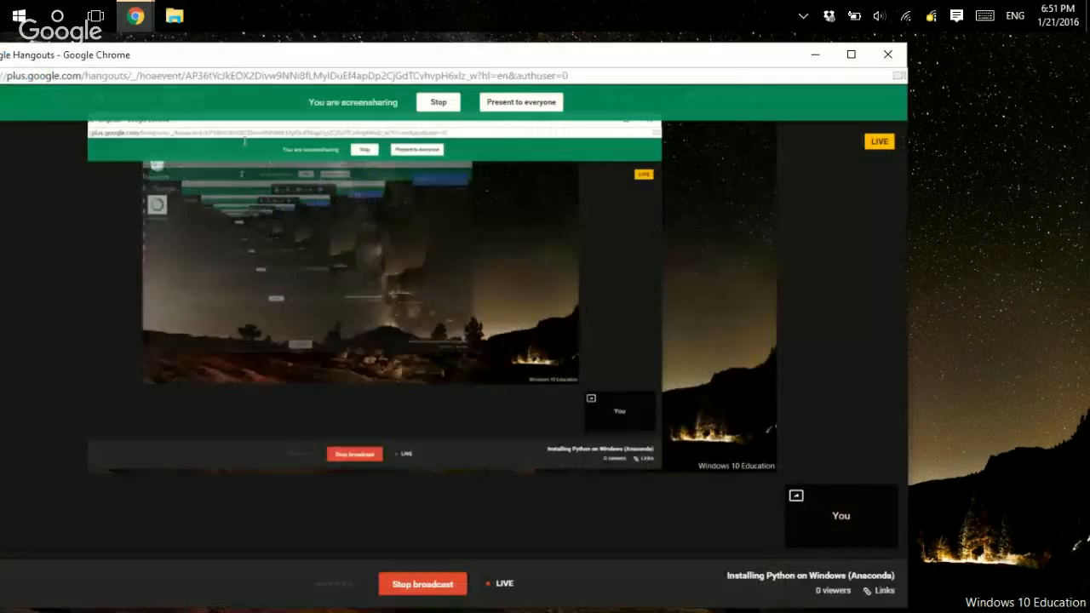